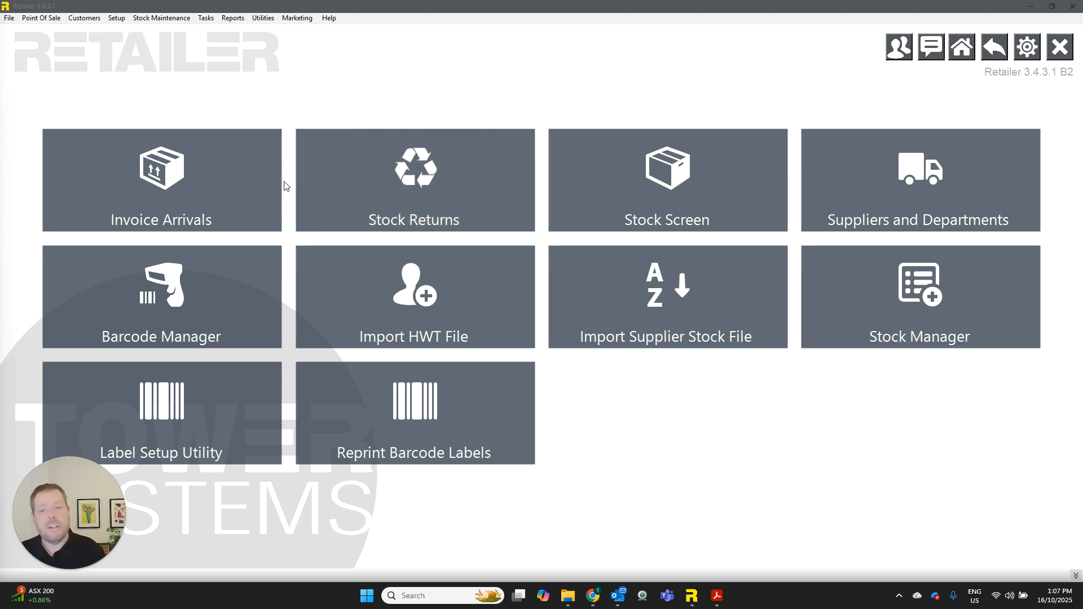
Open the AI import in Invoice Arrivals and load the Hunter Leisure tax invoice PDF from the desktop.
{"action": "left_click", "coordinate": [161, 180]}
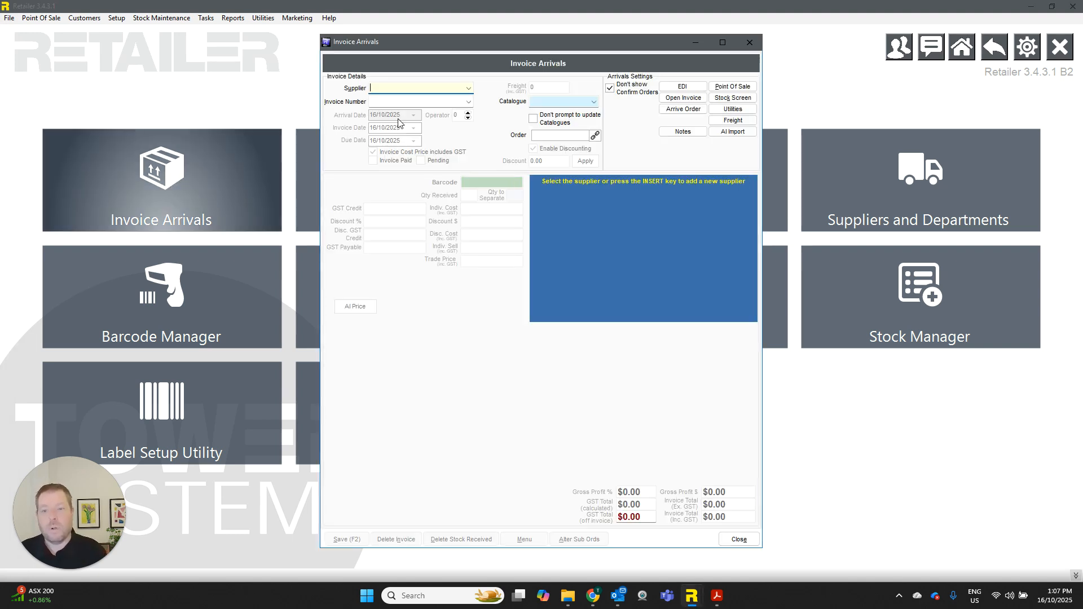
{"action": "left_click", "coordinate": [730, 133]}
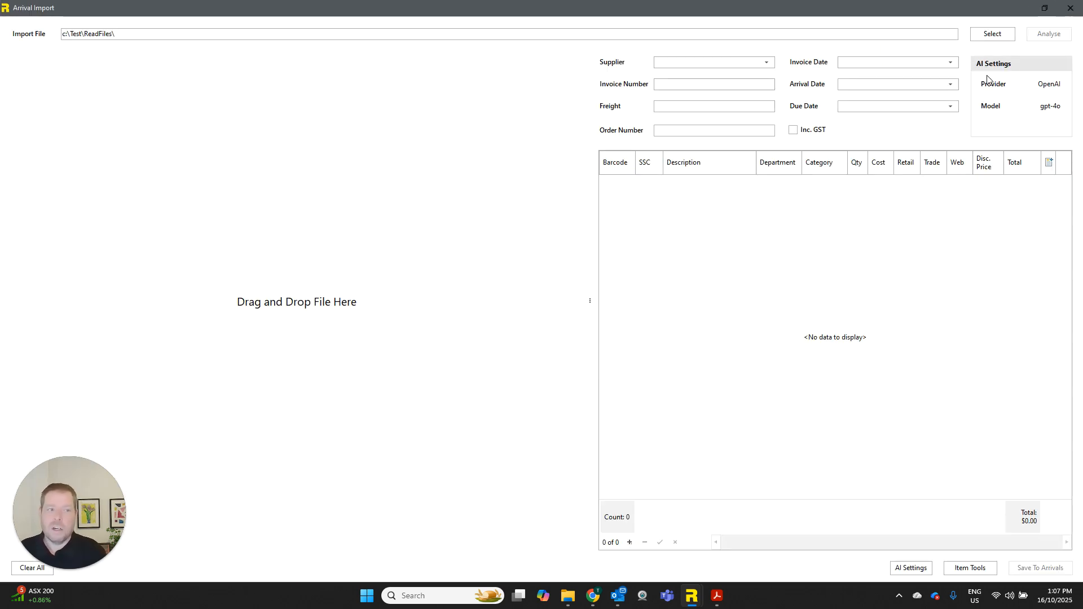
{"action": "left_click", "coordinate": [996, 37]}
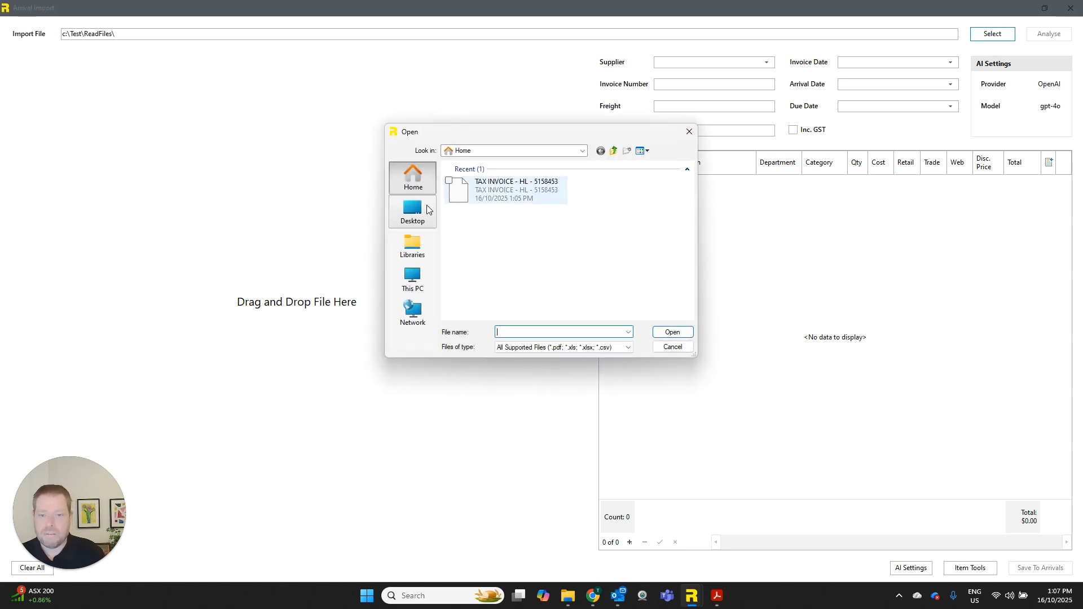
{"action": "left_click", "coordinate": [422, 212]}
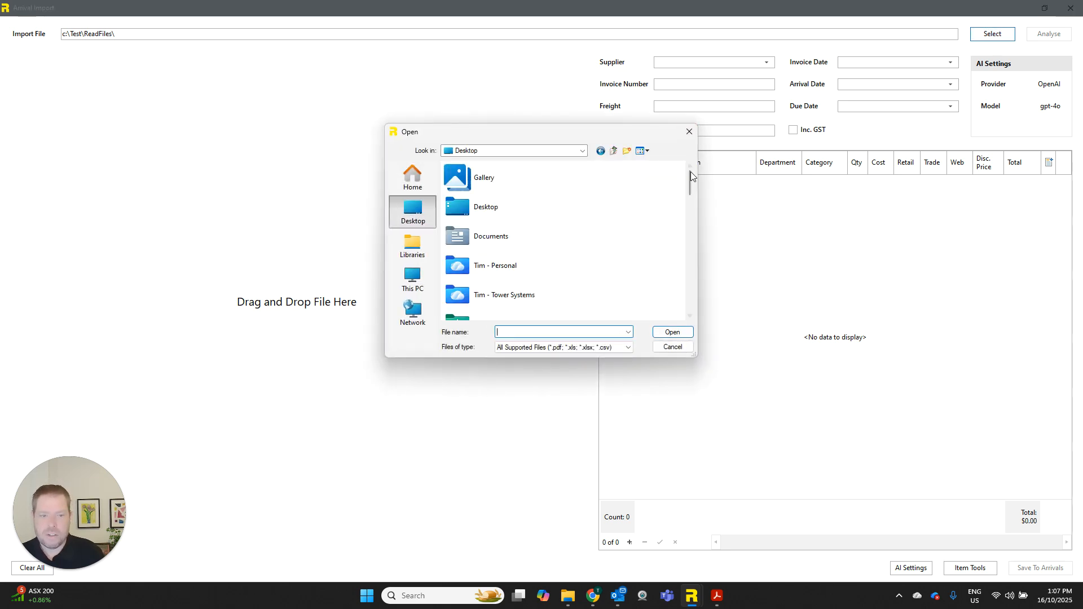
{"action": "left_click_drag", "start_coordinate": [689, 182], "coordinate": [658, 295]}
{"action": "left_click", "coordinate": [513, 226]}
{"action": "left_click", "coordinate": [664, 332]}
Examine both pages of the loaded invoice preview and shrink it to give the item table more room.
{"action": "left_click_drag", "start_coordinate": [589, 298], "coordinate": [614, 299]}
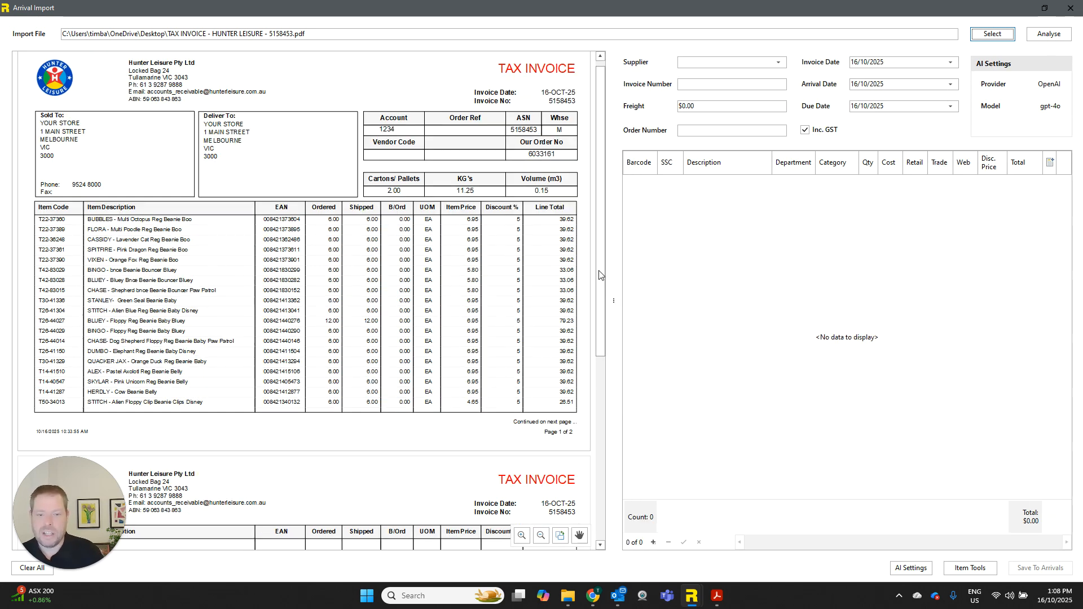
{"action": "scroll", "coordinate": [569, 282], "scroll_direction": "down", "scroll_amount": 3}
{"action": "scroll", "coordinate": [571, 283], "scroll_direction": "up", "scroll_amount": 1}
{"action": "scroll", "coordinate": [571, 283], "scroll_direction": "down", "scroll_amount": 3}
{"action": "scroll", "coordinate": [595, 393], "scroll_direction": "down", "scroll_amount": 4}
{"action": "scroll", "coordinate": [595, 393], "scroll_direction": "up", "scroll_amount": 10}
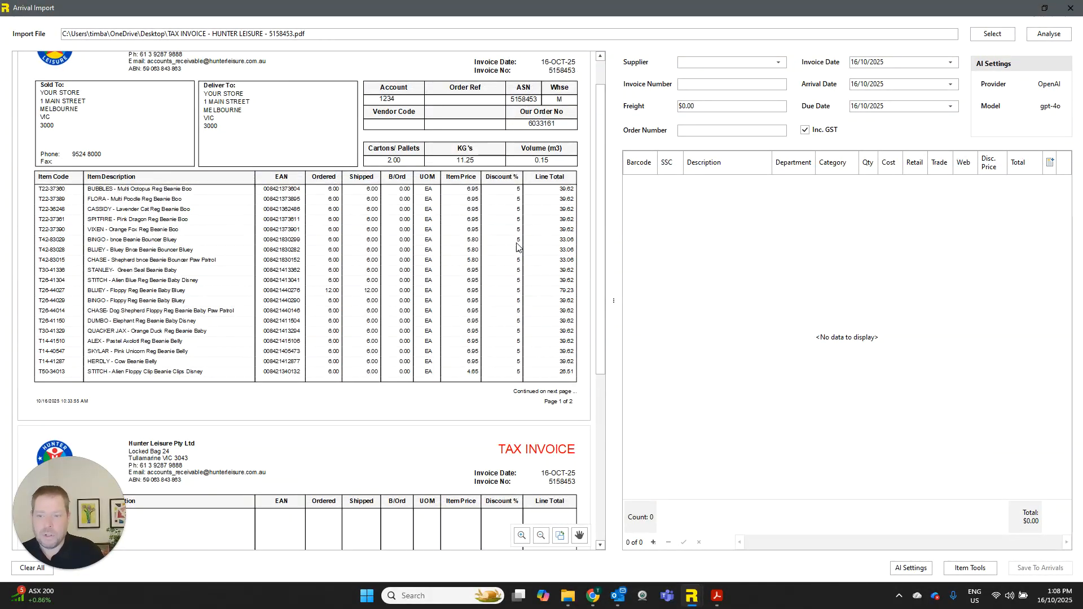
{"action": "left_click_drag", "start_coordinate": [614, 297], "coordinate": [412, 285]}
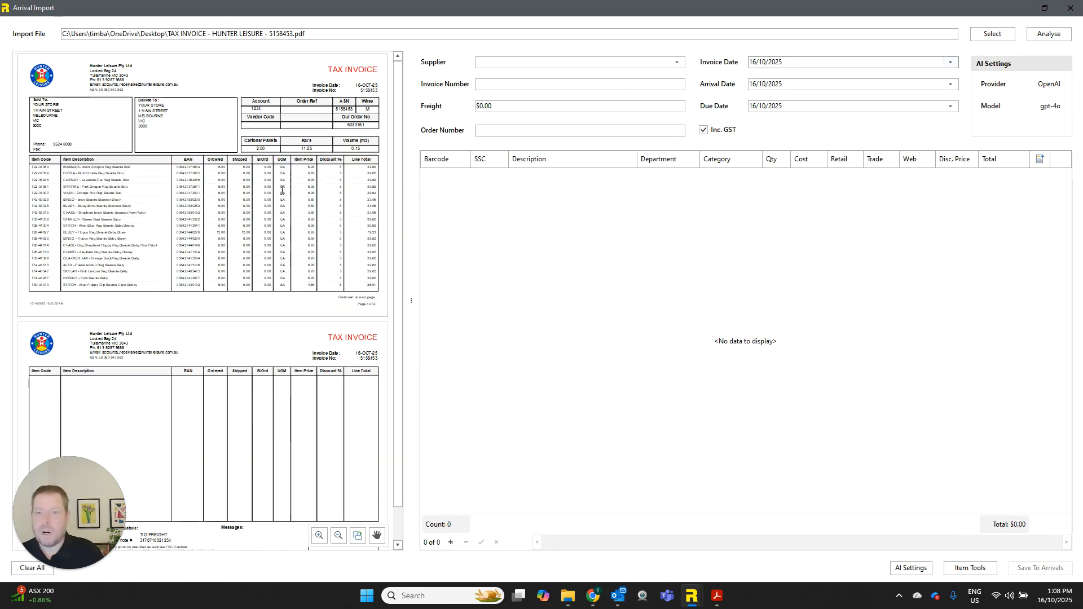
Analyse the invoice and start a new supplier record for Hunter Leisure Pty Ltd, accepting the prefilled address and contact details.
{"action": "left_click", "coordinate": [1048, 34]}
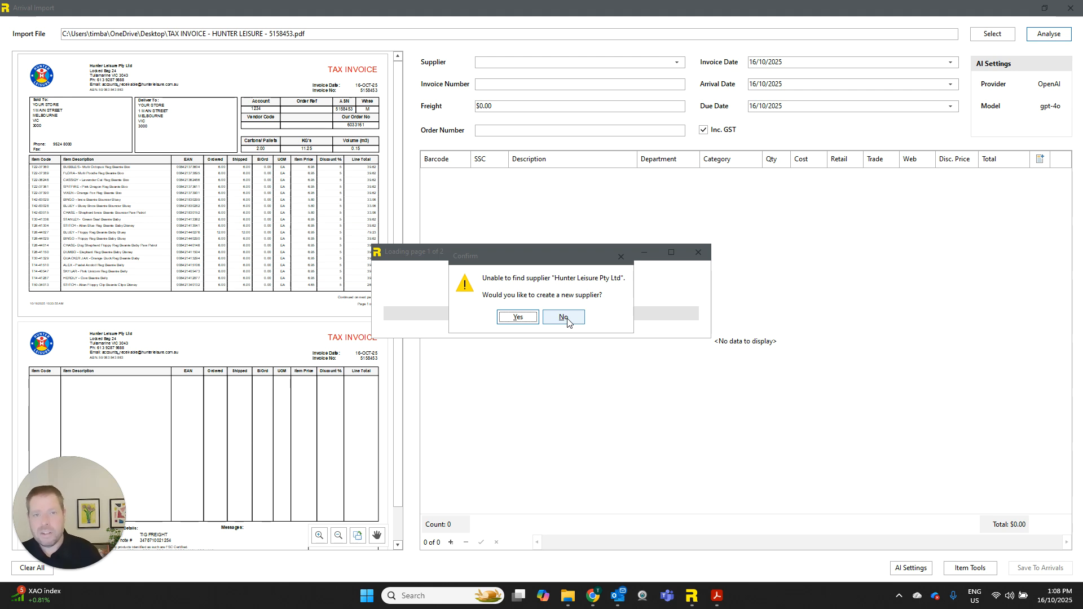
{"action": "left_click", "coordinate": [518, 317]}
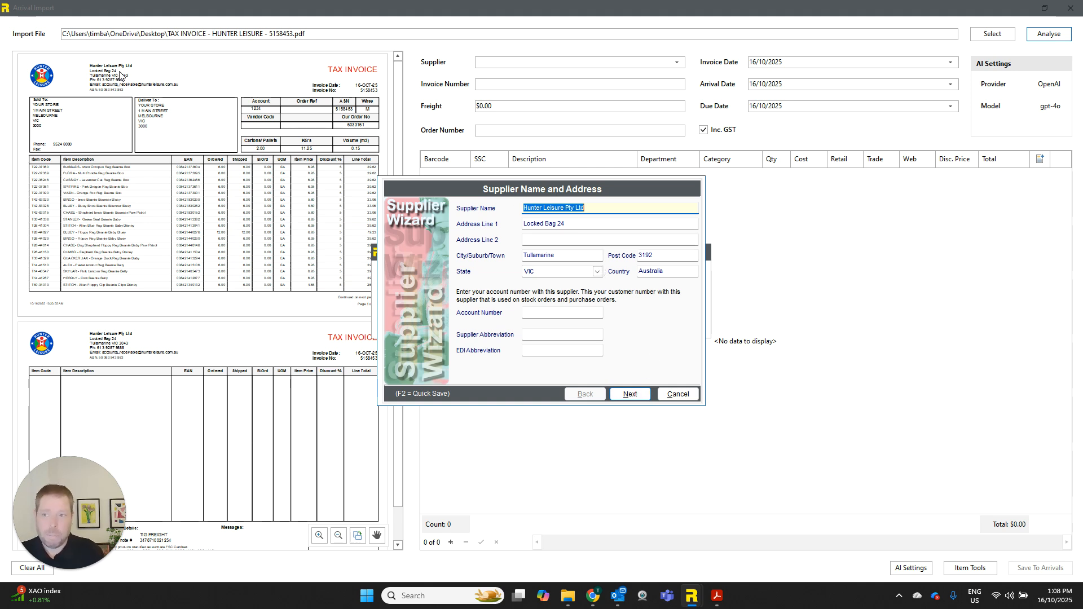
{"action": "left_click", "coordinate": [630, 394]}
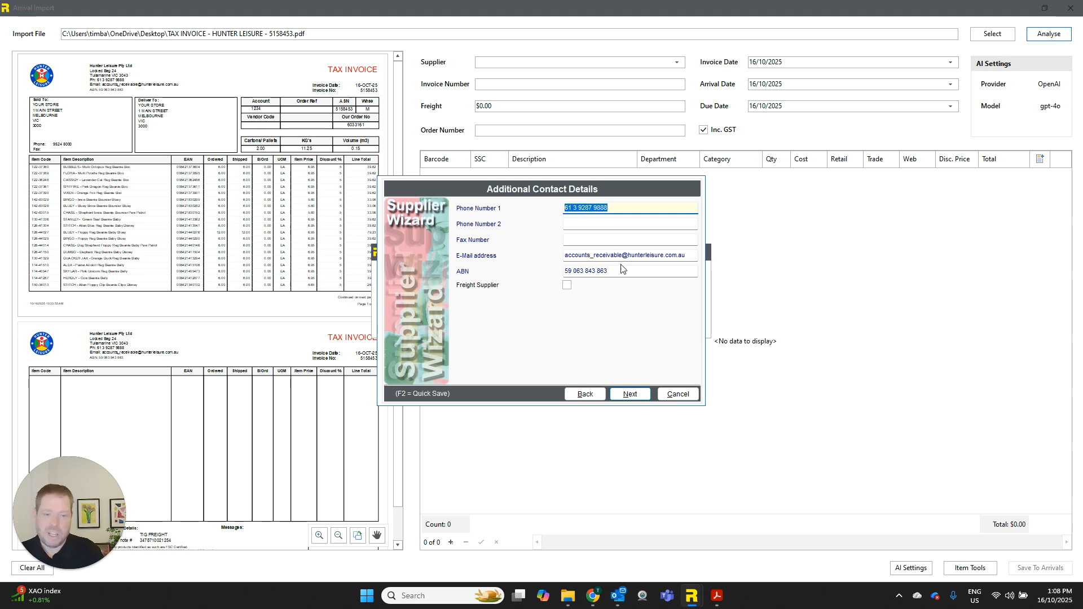
{"action": "left_click", "coordinate": [630, 394]}
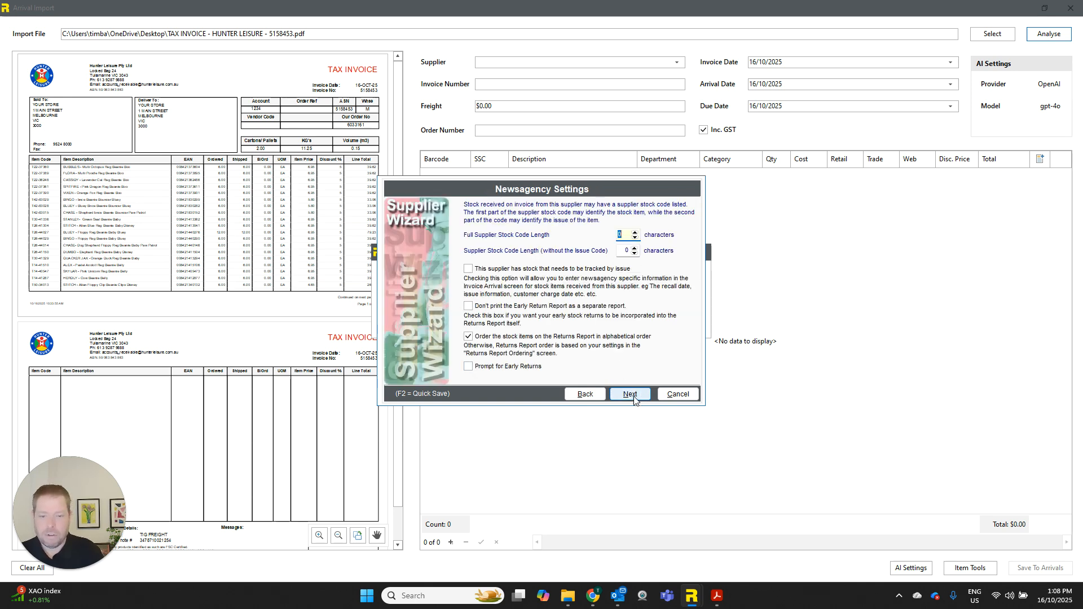
Set the new supplier's default department to BEANIE BOO'S & TY, keep the other supplier settings and finish the wizard.
{"action": "left_click", "coordinate": [630, 394]}
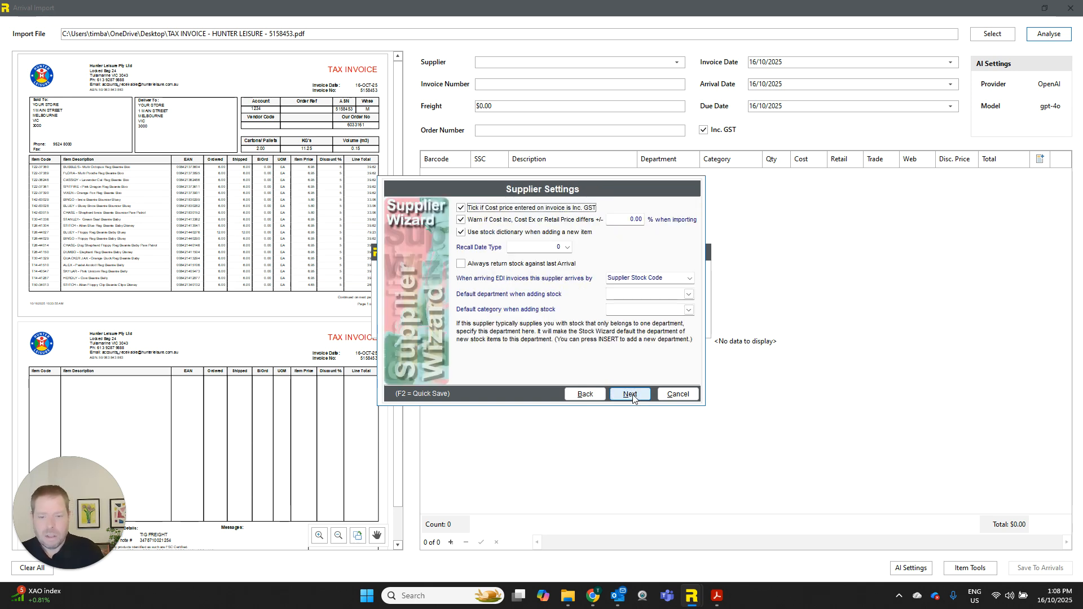
{"action": "left_click", "coordinate": [688, 295]}
{"action": "left_click", "coordinate": [666, 305]}
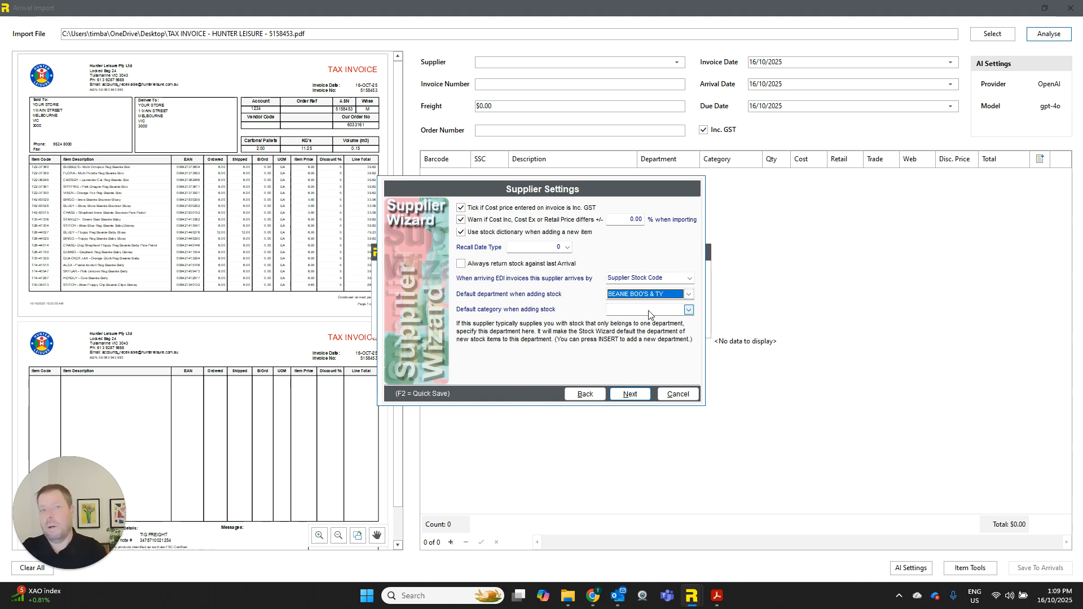
{"action": "left_click", "coordinate": [630, 394]}
{"action": "left_click", "coordinate": [634, 395]}
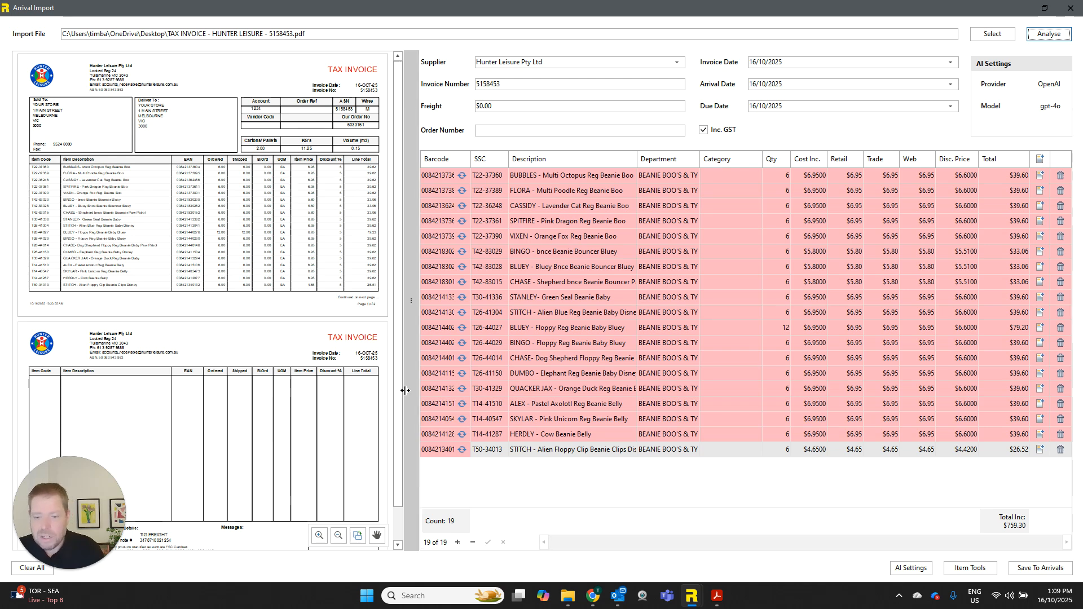
Set the retail price of the BUBBLES - Multi Octopus Reg Beanie Boo item to $12.95.
{"action": "scroll", "coordinate": [397, 439], "scroll_direction": "down", "scroll_amount": 1}
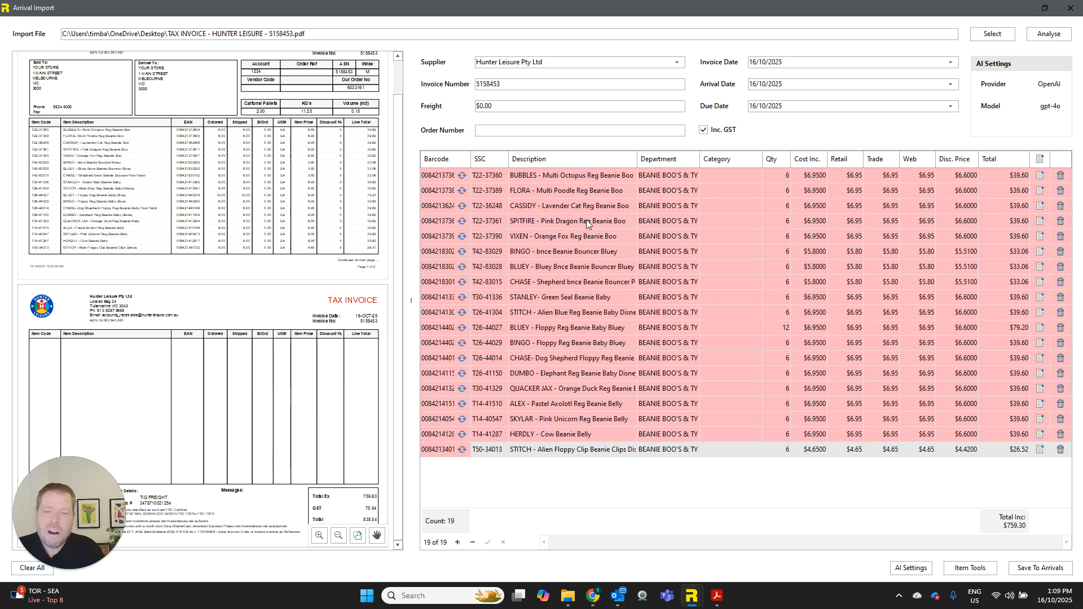
{"action": "mouse_move", "coordinate": [835, 174]}
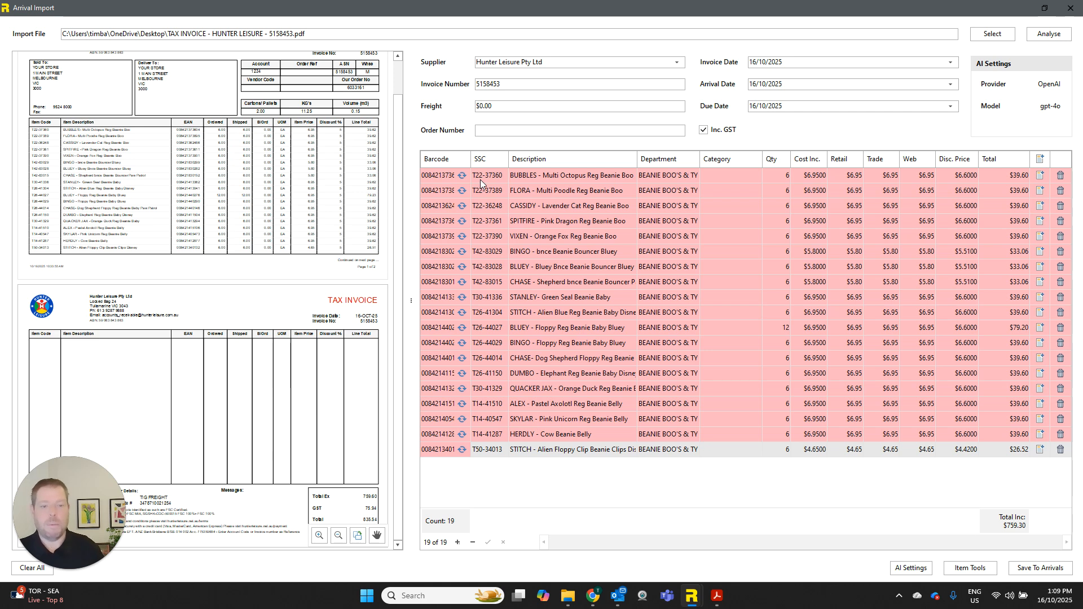
{"action": "left_click", "coordinate": [855, 176]}
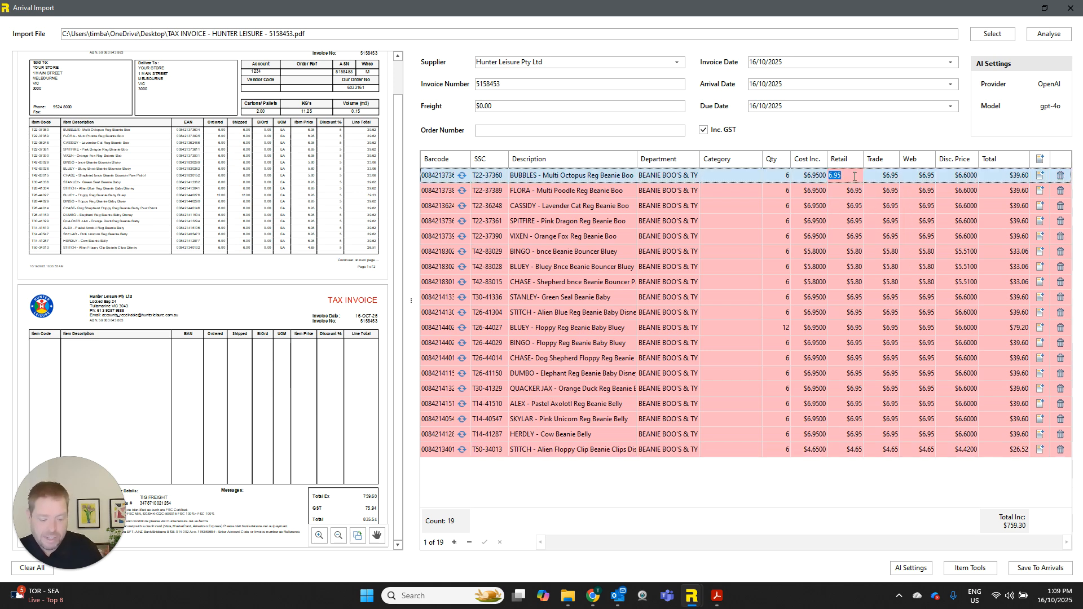
{"action": "type", "text": "1."}
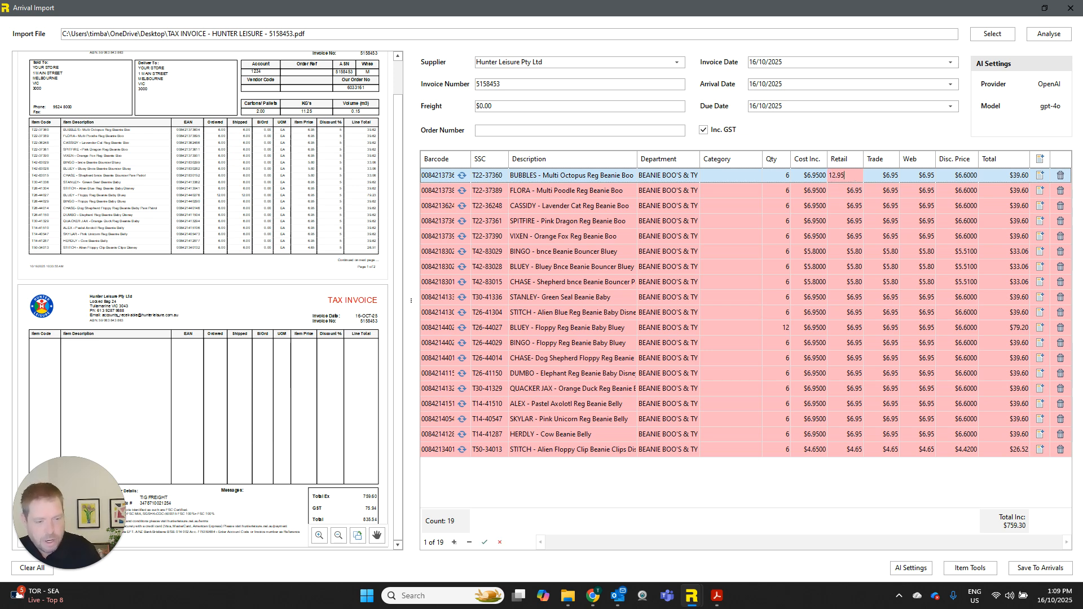
{"action": "left_click", "coordinate": [841, 188]}
{"action": "mouse_move", "coordinate": [843, 180]}
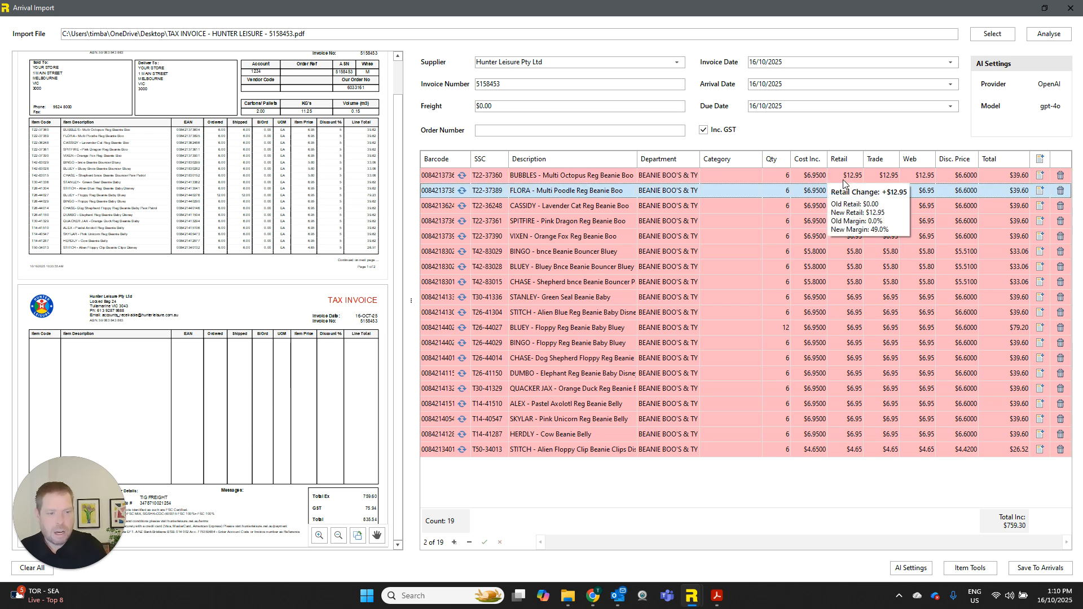
Set the retail price to $12.95 for every item from FLORA - Multi Poodle down to HERDLY - Cow Beanie Belly.
{"action": "left_click", "coordinate": [856, 186]}
{"action": "type", "text": "12.95"}
{"action": "key", "text": "Return"}
{"action": "type", "text": "12.95"}
{"action": "key", "text": "Return"}
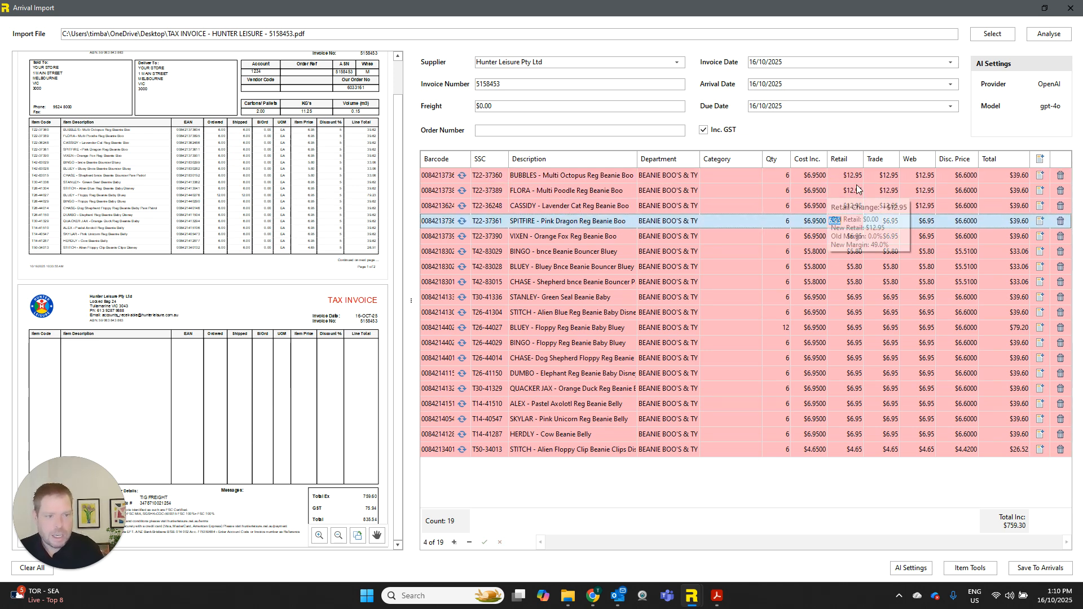
{"action": "type", "text": "12.95"}
{"action": "key", "text": "Return"}
{"action": "type", "text": "12.95"}
{"action": "key", "text": "Return"}
{"action": "type", "text": "12.95"}
{"action": "key", "text": "Return"}
{"action": "type", "text": "12.95"}
{"action": "key", "text": "Return"}
{"action": "type", "text": "12.95"}
{"action": "key", "text": "Return"}
{"action": "type", "text": "12.95"}
{"action": "key", "text": "Return"}
{"action": "type", "text": "12.95"}
{"action": "key", "text": "Return"}
{"action": "type", "text": "12.95"}
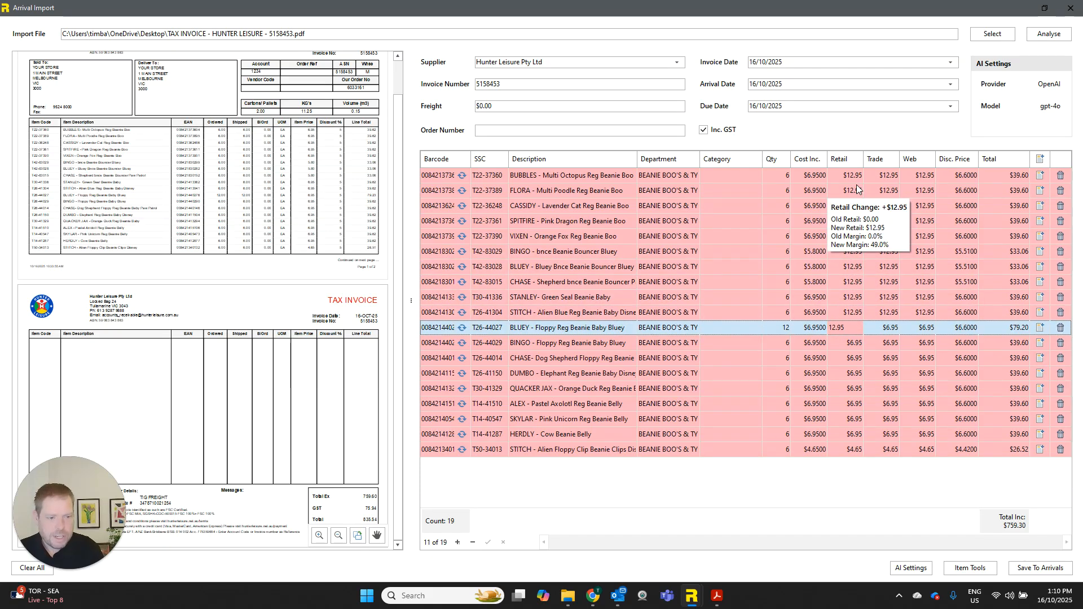
{"action": "key", "text": "Return"}
{"action": "type", "text": "12.95"}
{"action": "key", "text": "Return"}
{"action": "type", "text": "12.95"}
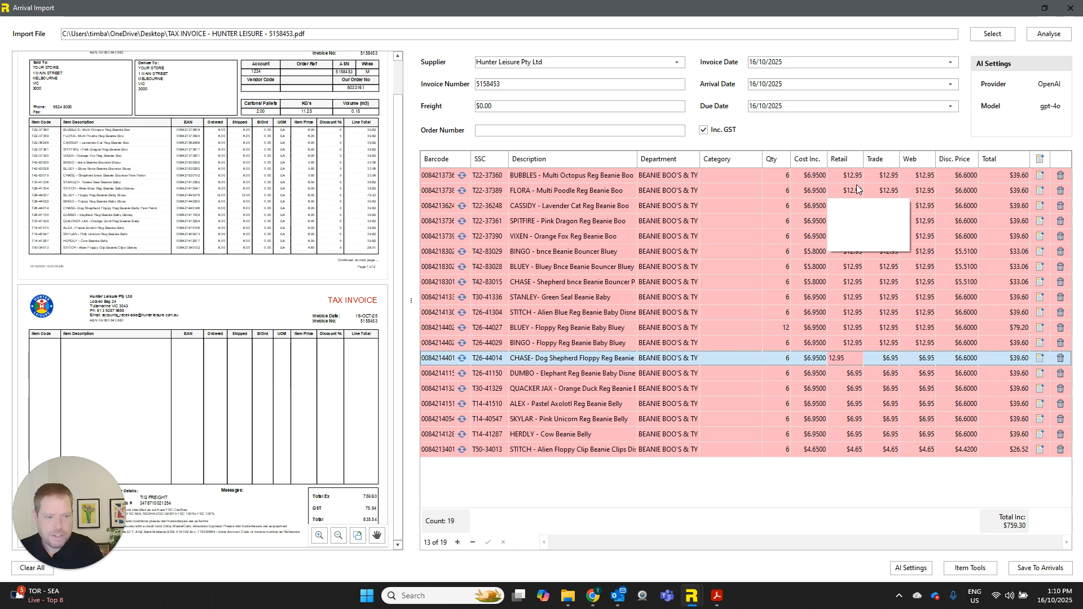
{"action": "key", "text": "Return"}
{"action": "type", "text": "12.95"}
{"action": "key", "text": "Return"}
{"action": "type", "text": "12.95"}
{"action": "key", "text": "Return"}
{"action": "type", "text": "12.95"}
{"action": "key", "text": "Return"}
{"action": "type", "text": "12.95"}
{"action": "key", "text": "Return"}
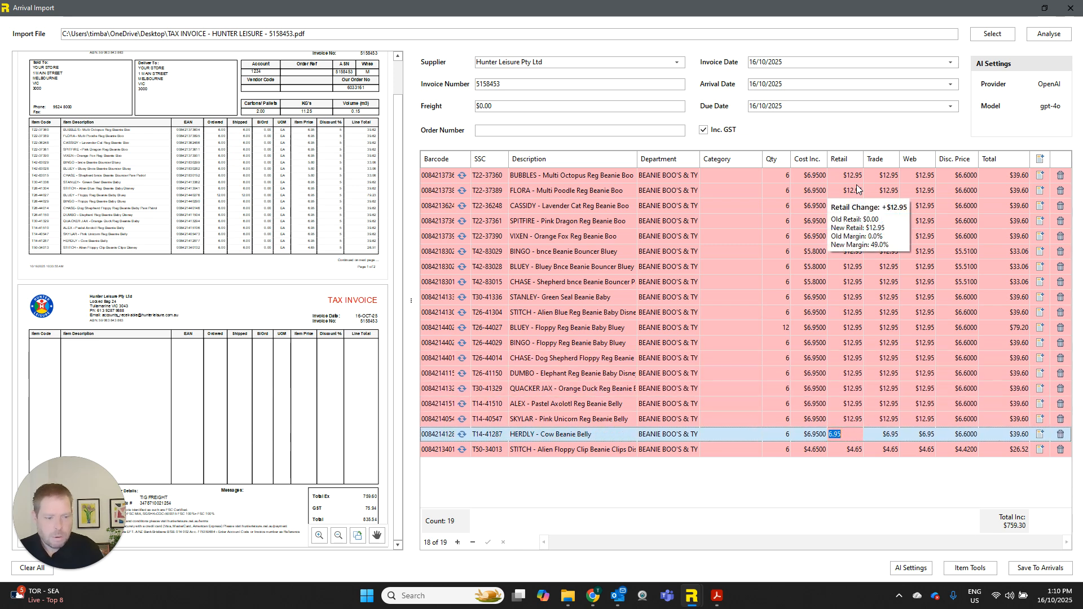
{"action": "type", "text": "12.95"}
{"action": "key", "text": "Return"}
Set the retail price of the STITCH - Alien Floppy Clip Beanie Clips item to $8.95.
{"action": "type", "text": "12.95"}
{"action": "key", "text": "Return"}
{"action": "type", "text": "12.95"}
{"action": "key", "text": "Return"}
{"action": "key", "text": "Up"}
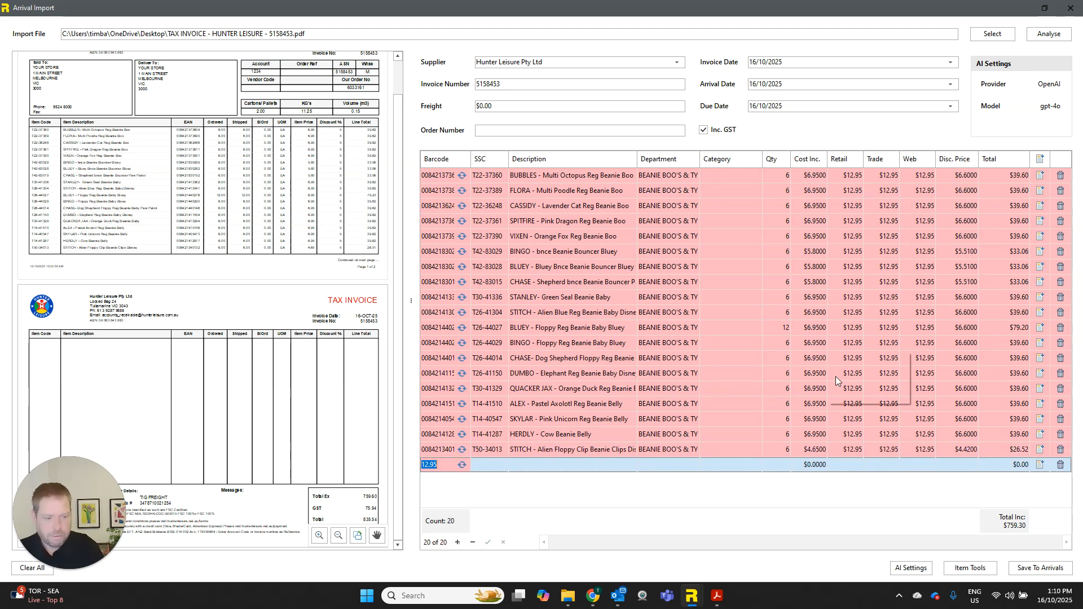
{"action": "left_click", "coordinate": [846, 450]}
{"action": "type", "text": "8."}
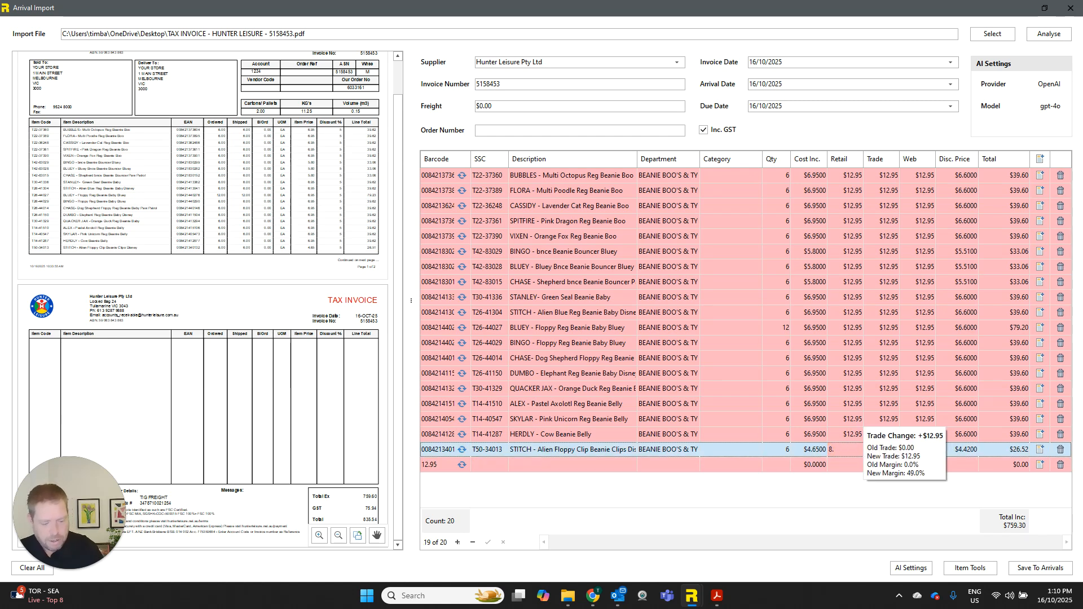
{"action": "left_click", "coordinate": [849, 389]}
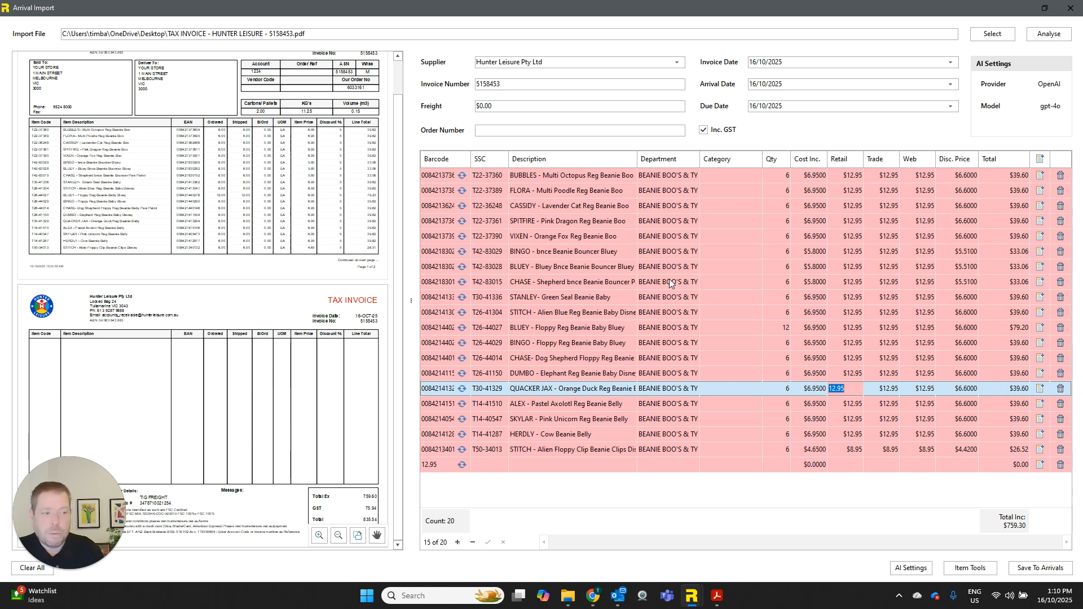
{"action": "left_click", "coordinate": [556, 270]}
{"action": "left_click", "coordinate": [530, 266]}
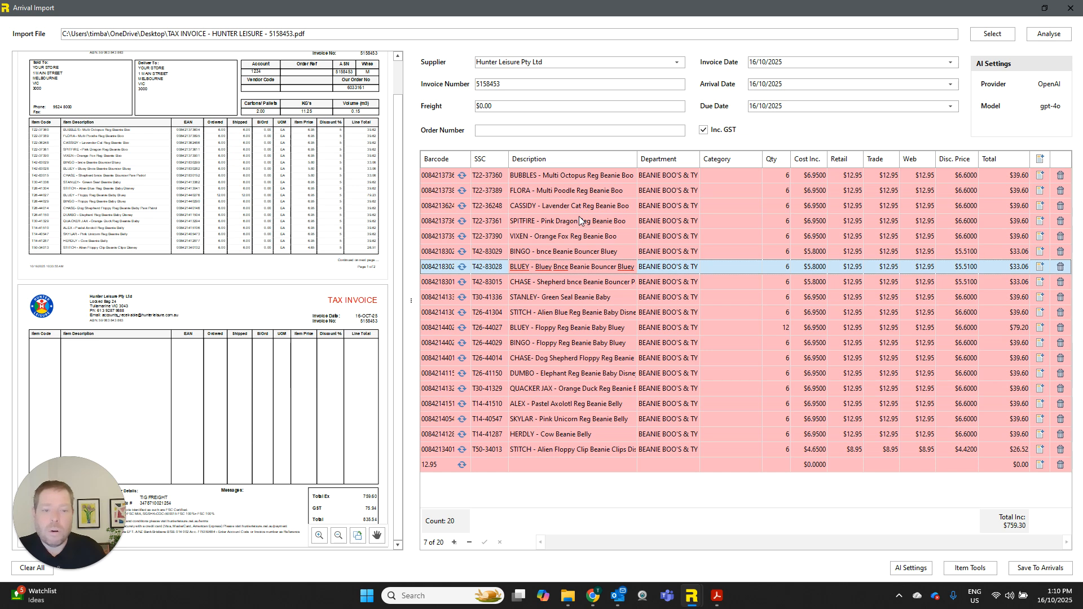
{"action": "left_click", "coordinate": [970, 567]}
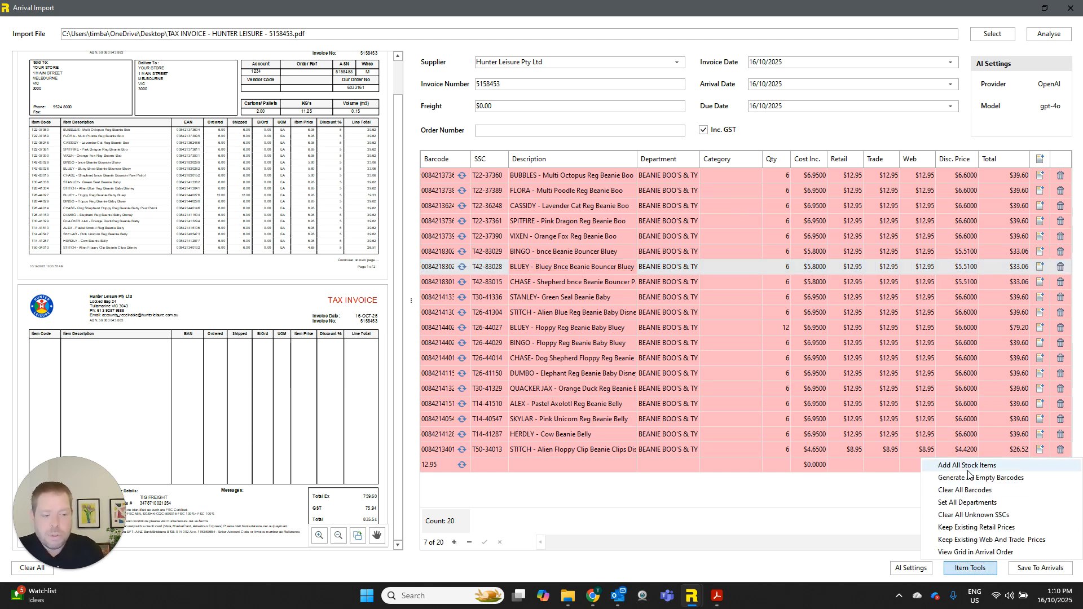
{"action": "left_click", "coordinate": [969, 478]}
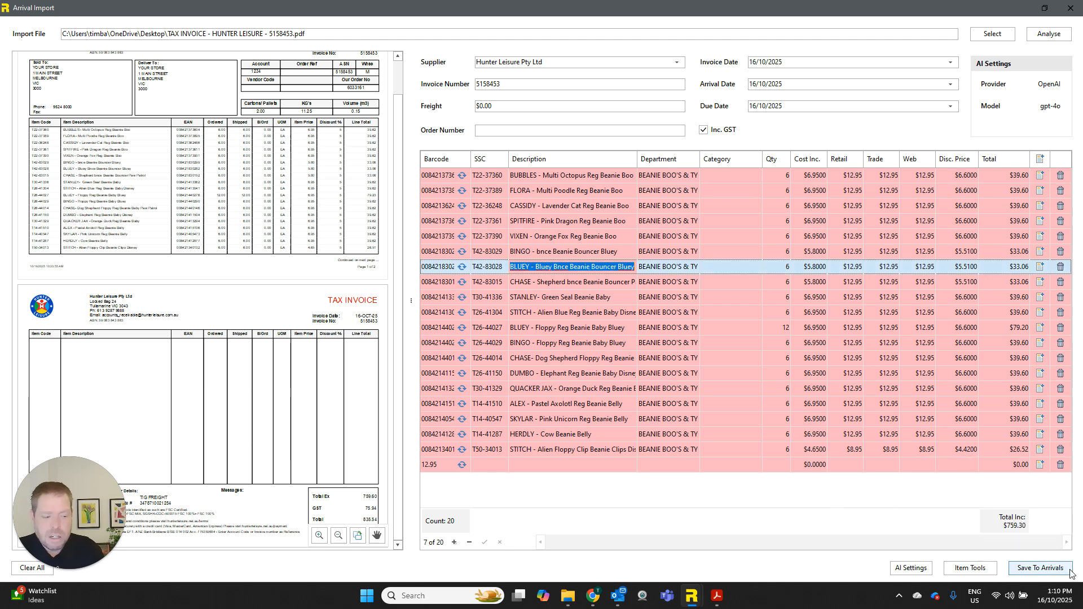